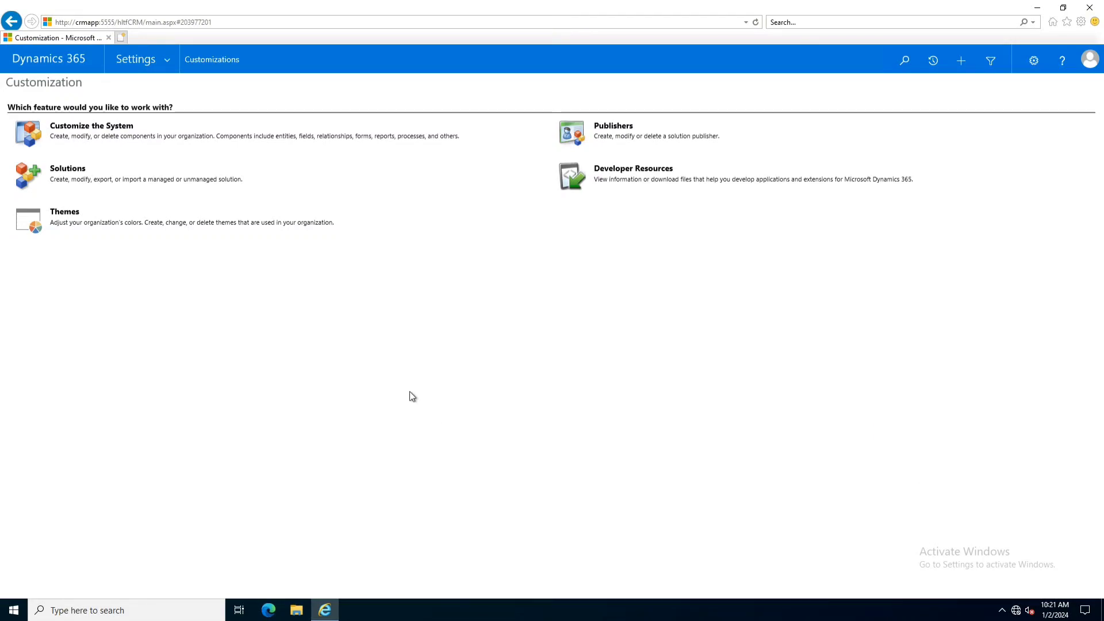
# Open the Auditing settings and examine the BioDataForm entity's auditing option in the entity and field audit settings.
pyautogui.click(168, 59)
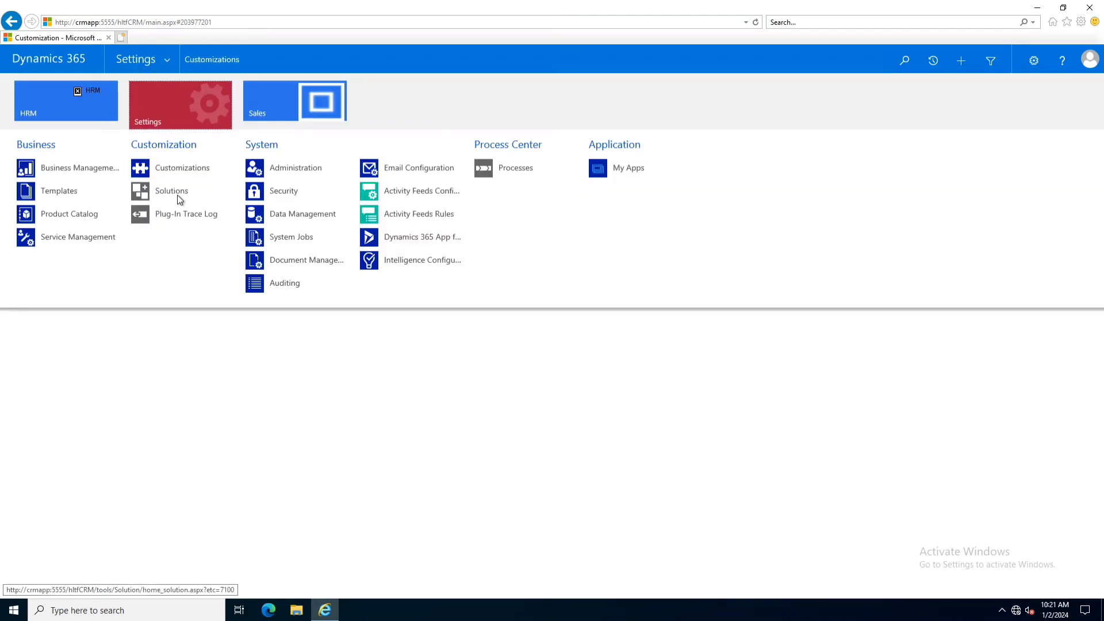
pyautogui.click(295, 291)
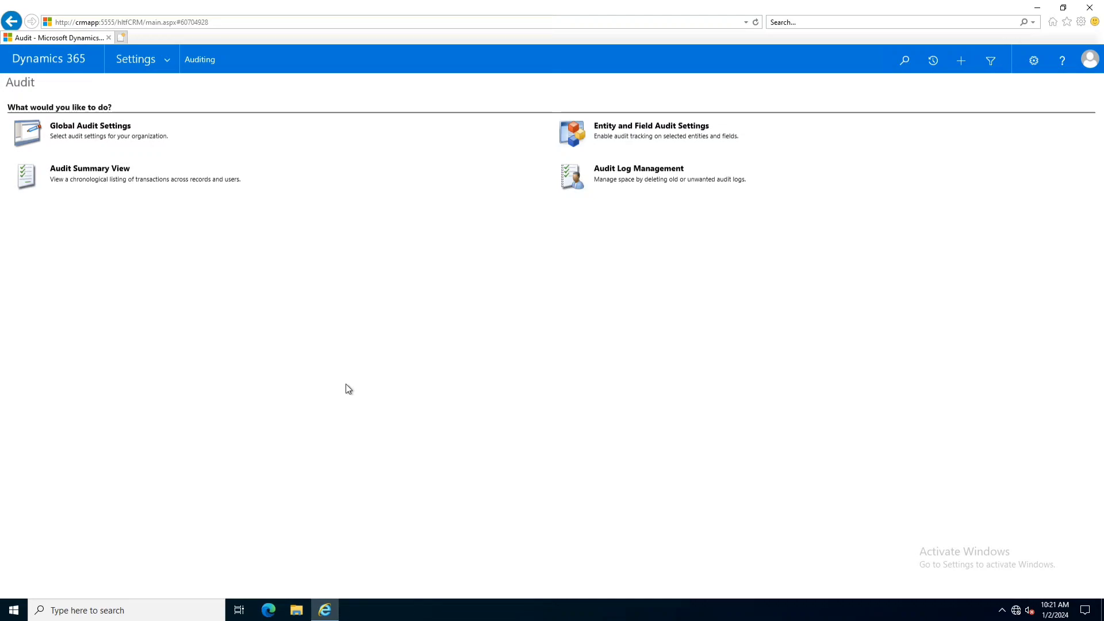
pyautogui.click(667, 126)
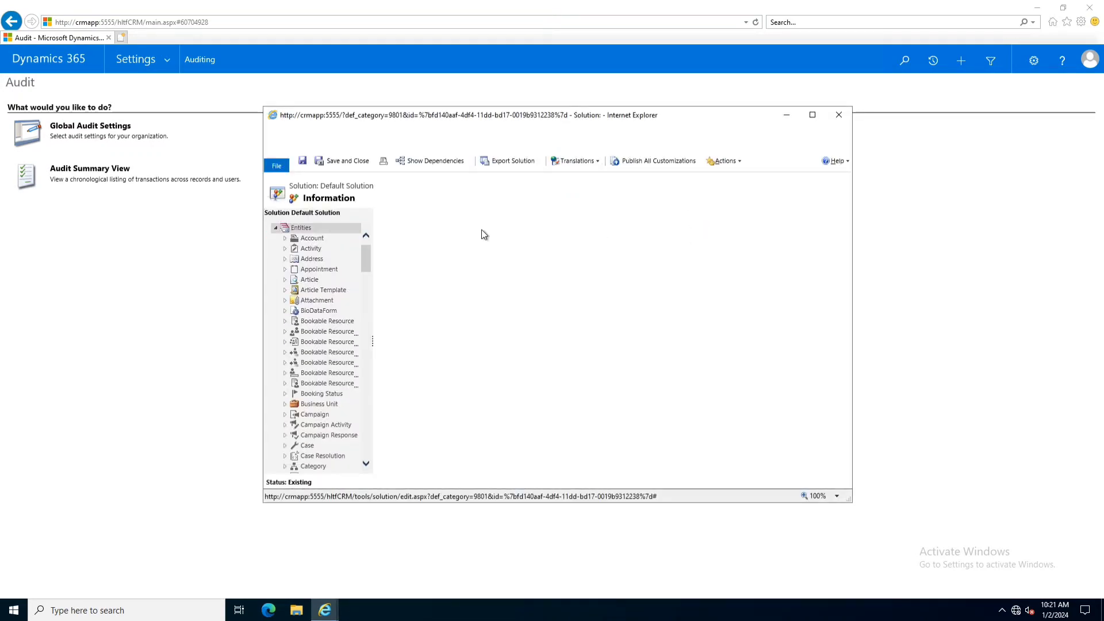
pyautogui.click(319, 310)
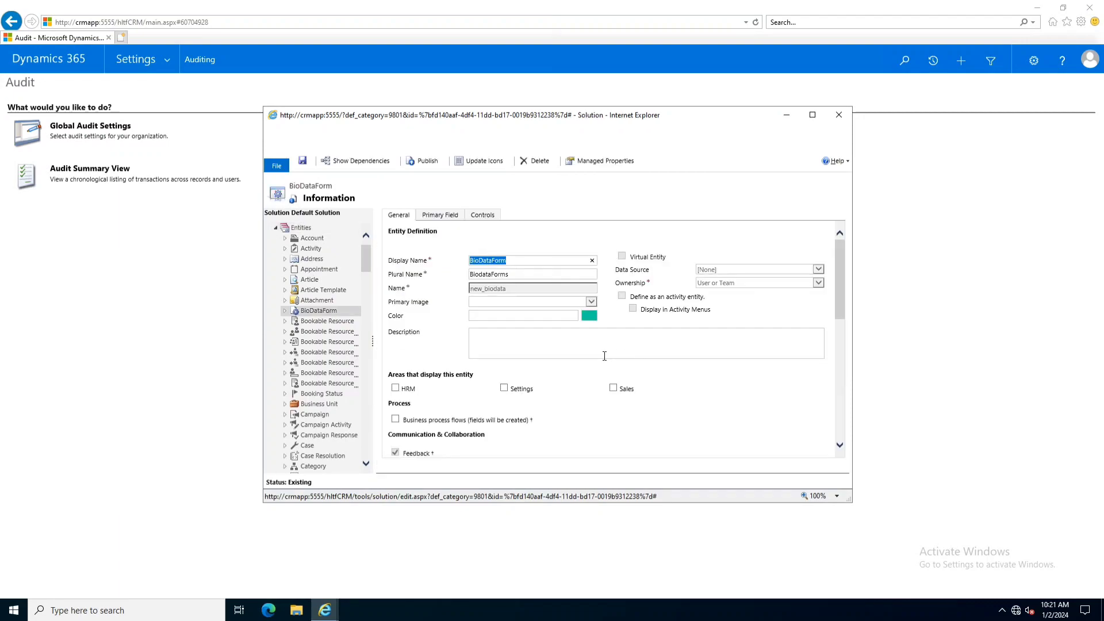
pyautogui.scroll(-3, 547, 352)
pyautogui.scroll(-5, 547, 352)
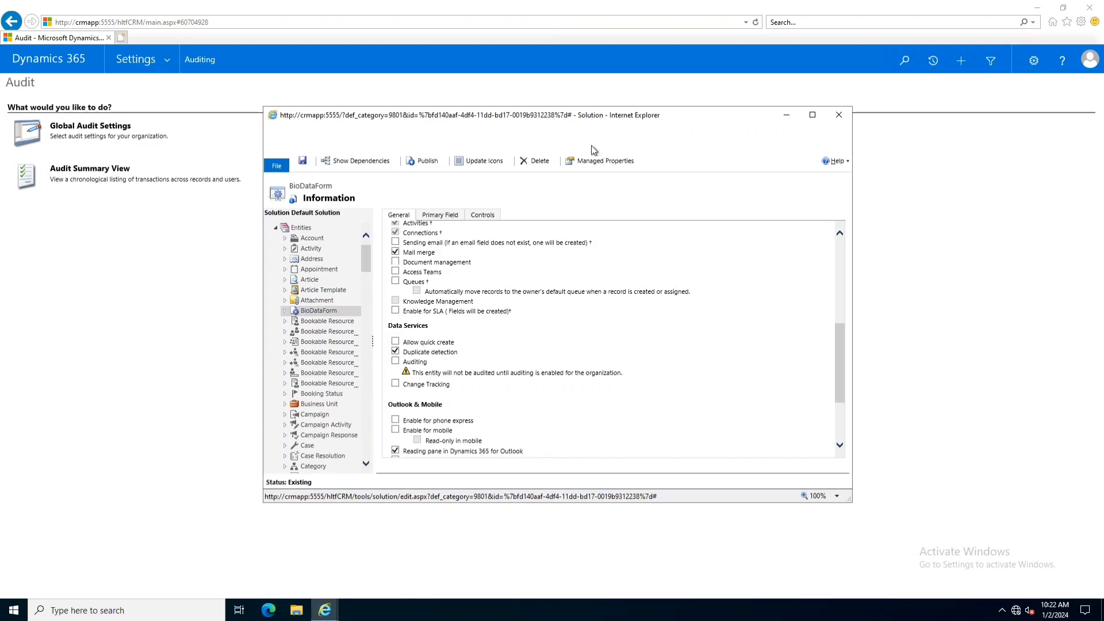
pyautogui.click(837, 117)
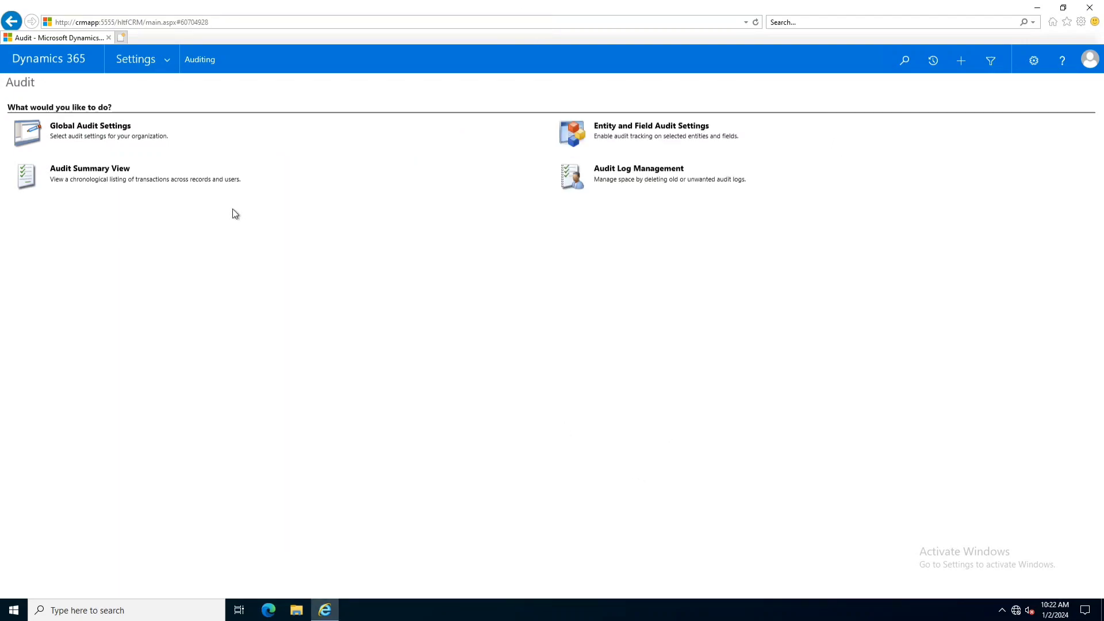
# Enable Start Auditing, Audit user access and Common Entities in the global audit settings and apply them.
pyautogui.click(111, 127)
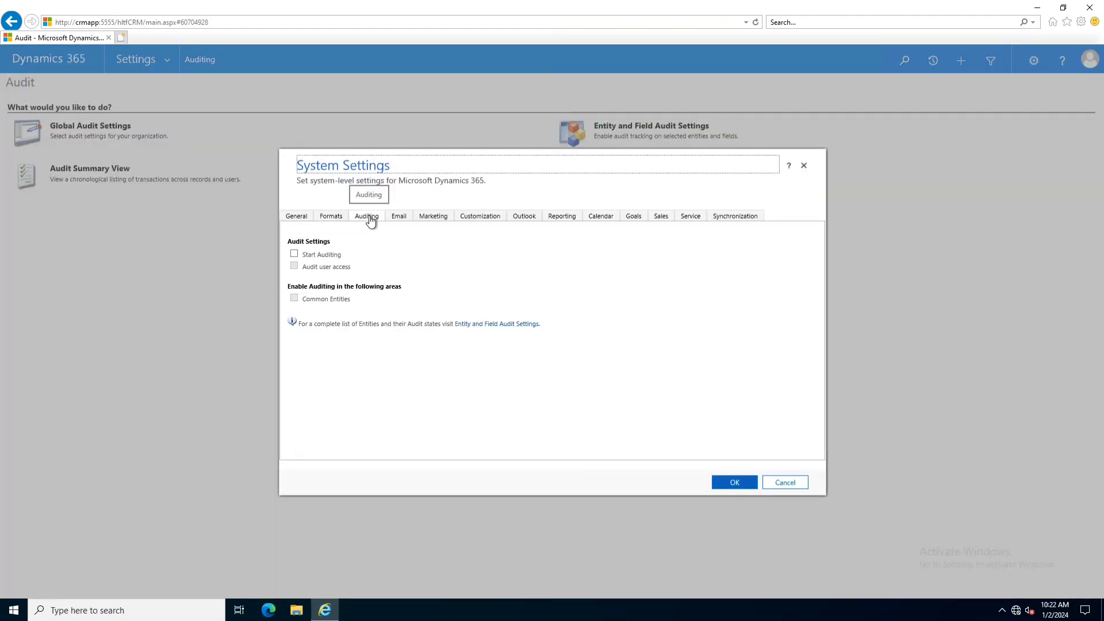
pyautogui.click(293, 255)
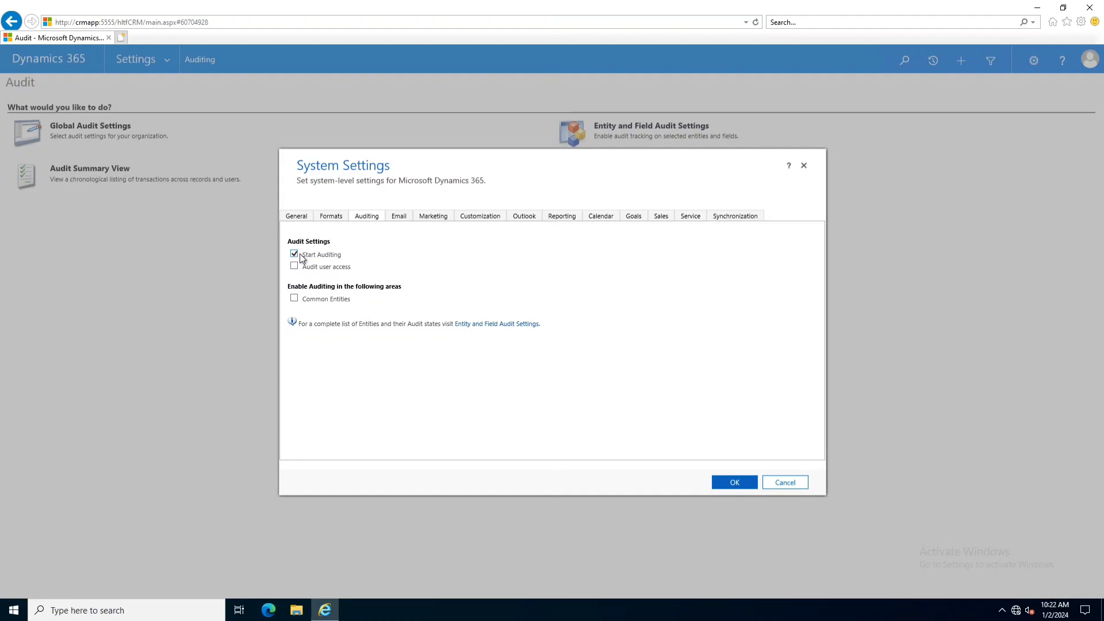
pyautogui.click(294, 267)
pyautogui.click(295, 299)
pyautogui.click(732, 489)
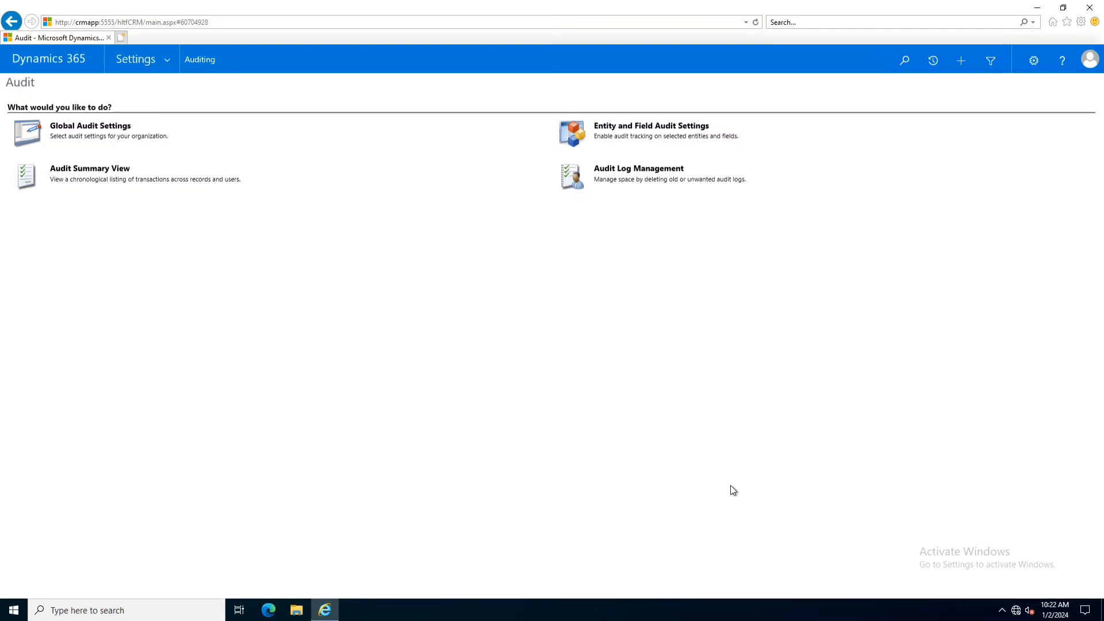
# Enable auditing for the BioDataForm entity through the entity and field audit settings and save the entity.
pyautogui.click(646, 135)
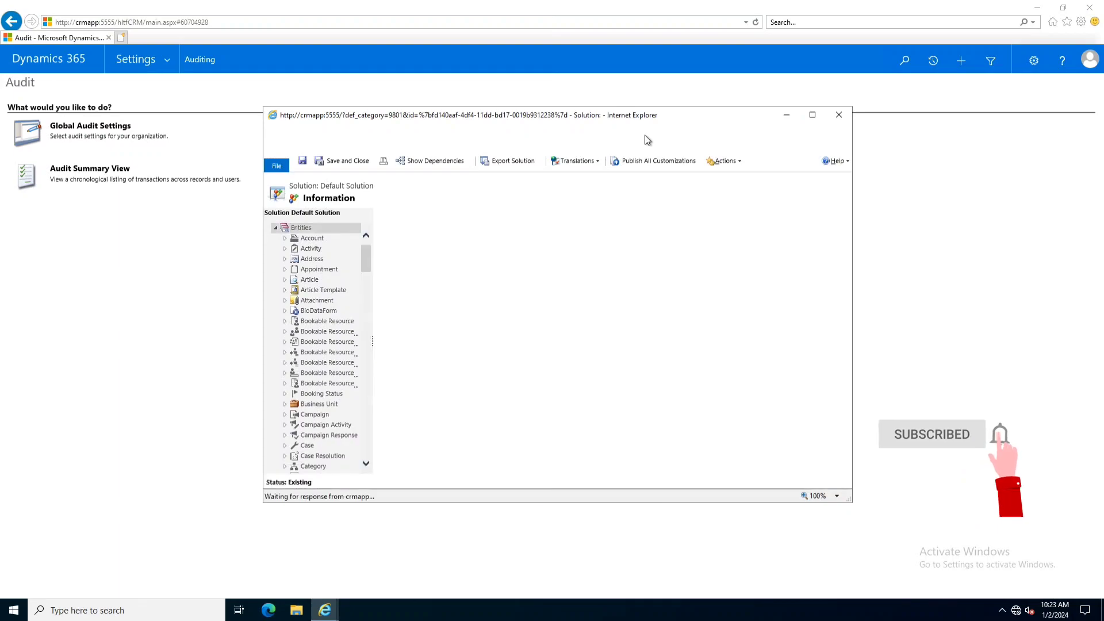
pyautogui.click(316, 311)
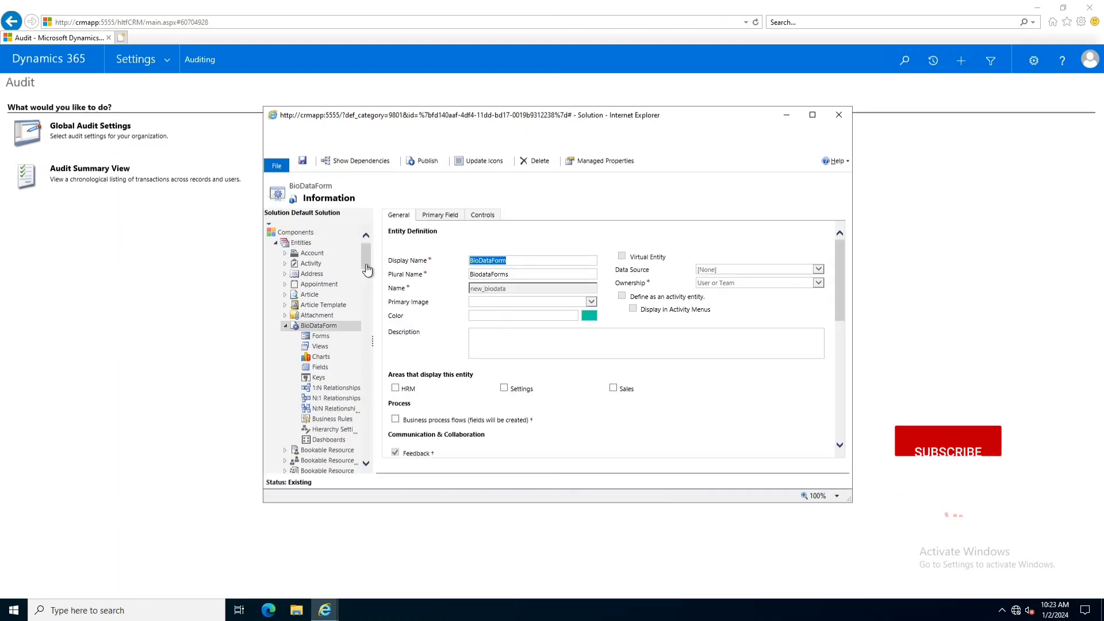
pyautogui.scroll(-3, 449, 307)
pyautogui.scroll(-1, 451, 310)
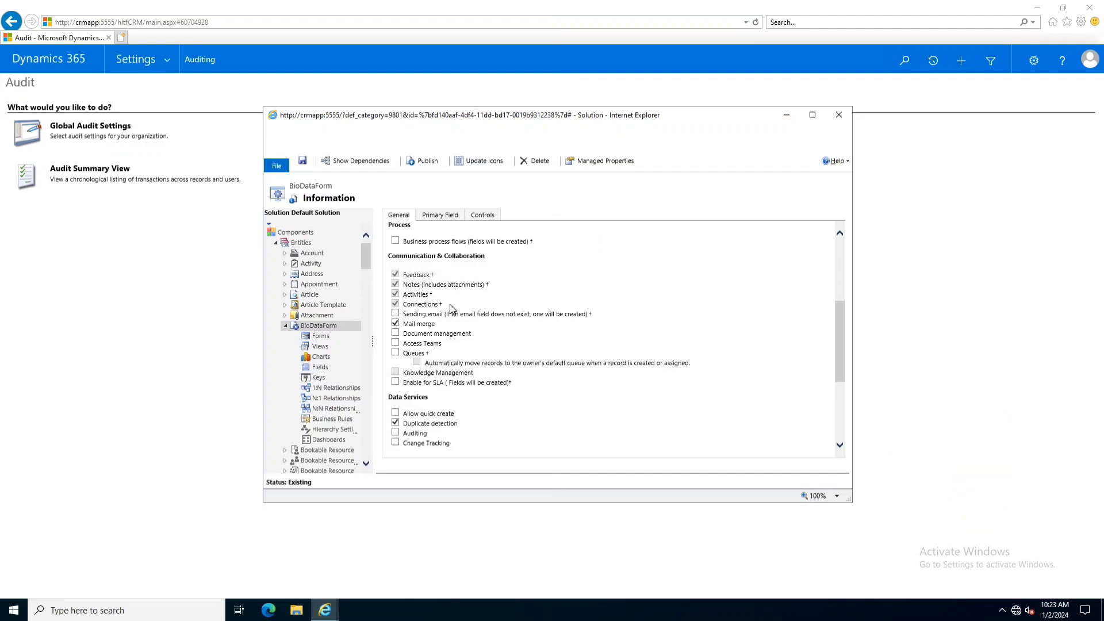
pyautogui.scroll(-1, 428, 344)
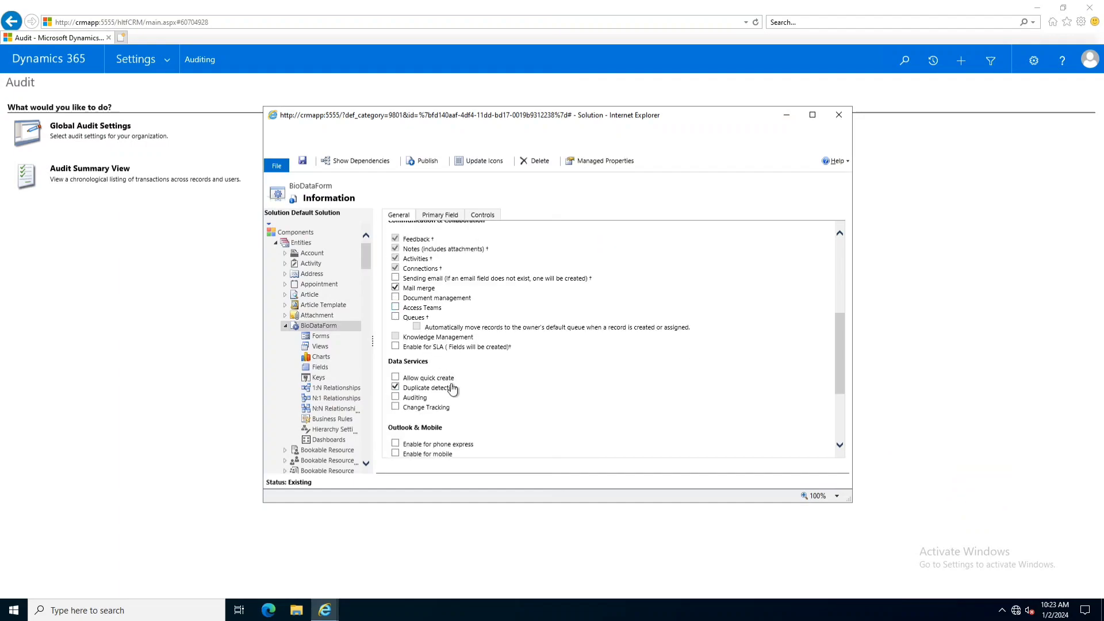
pyautogui.click(395, 398)
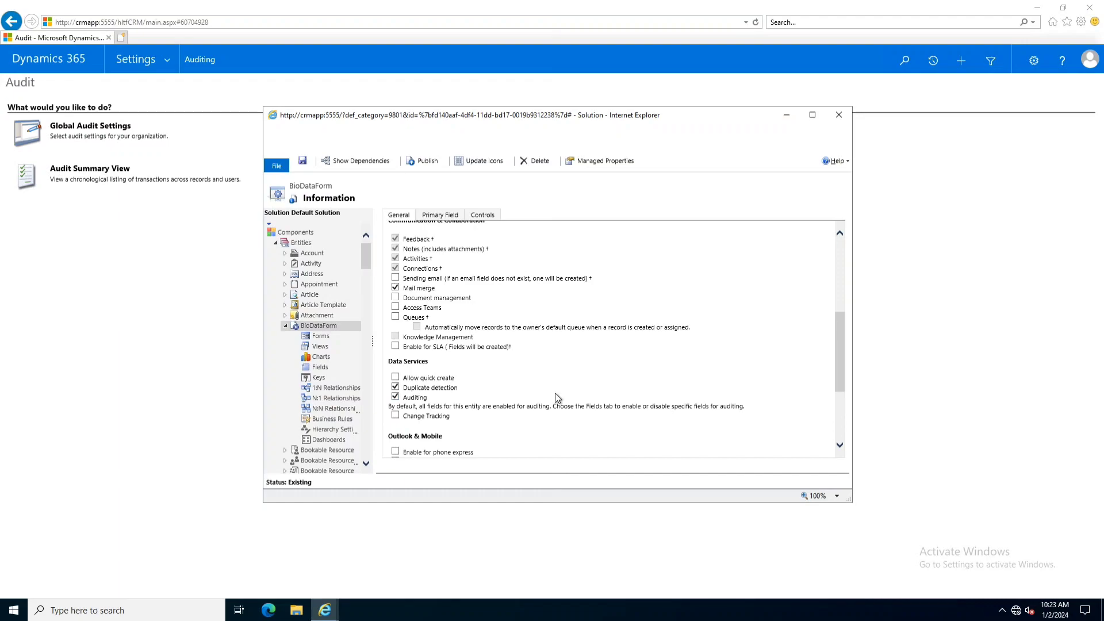
pyautogui.click(396, 400)
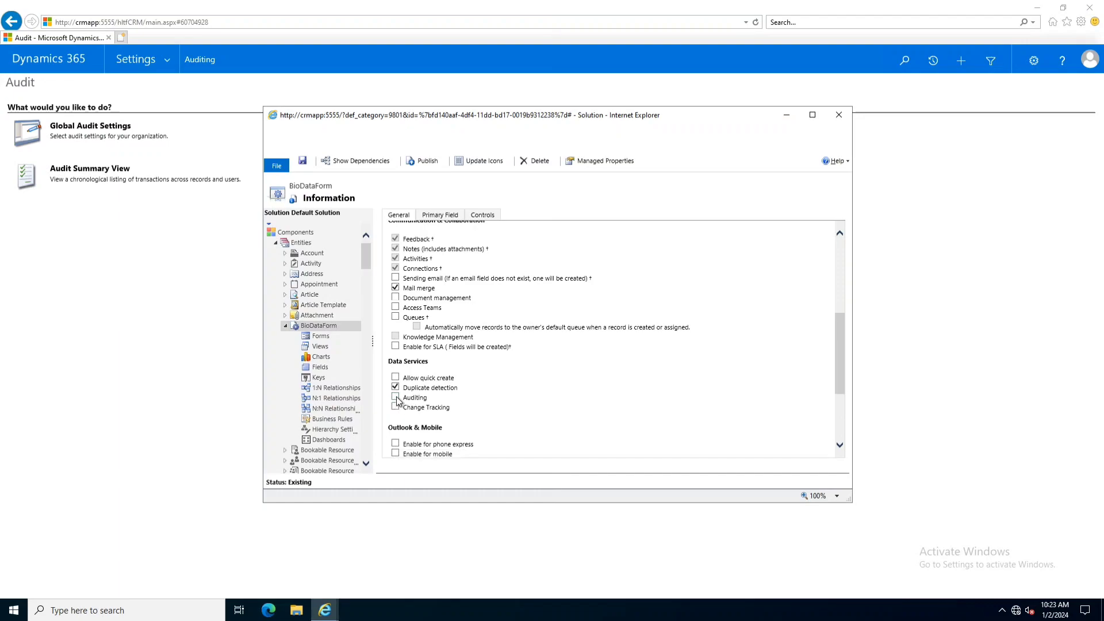
pyautogui.click(397, 399)
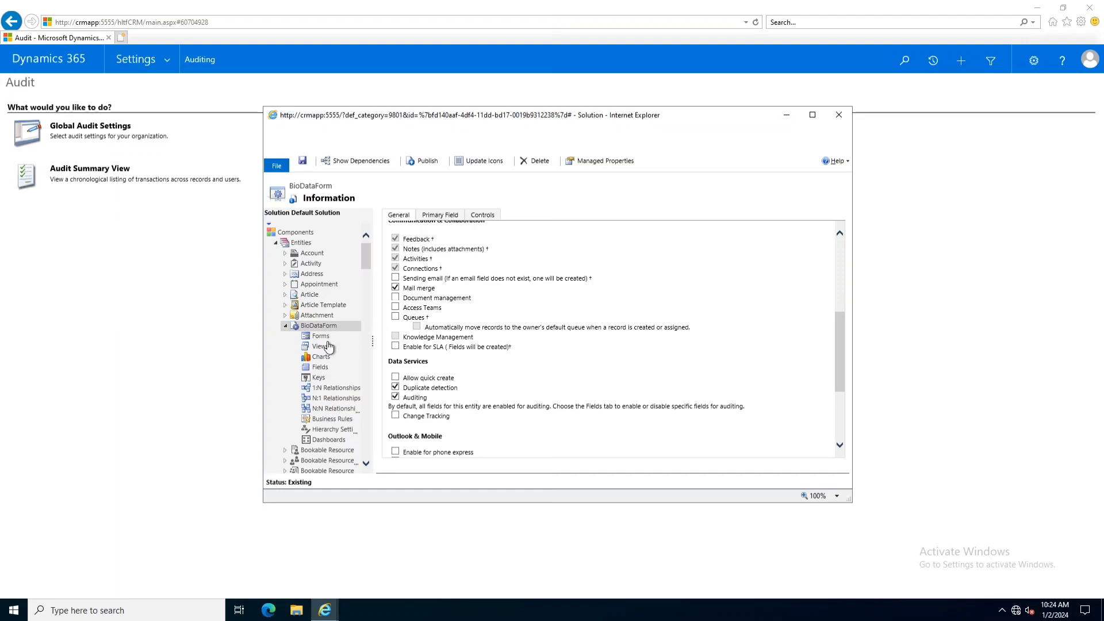
pyautogui.click(320, 370)
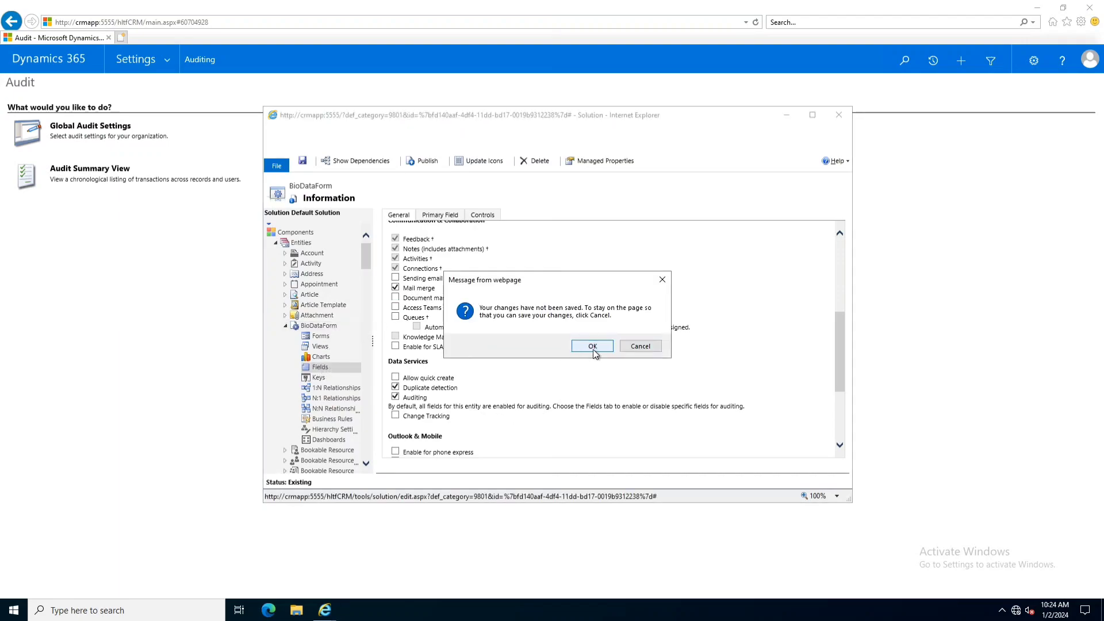
pyautogui.click(640, 346)
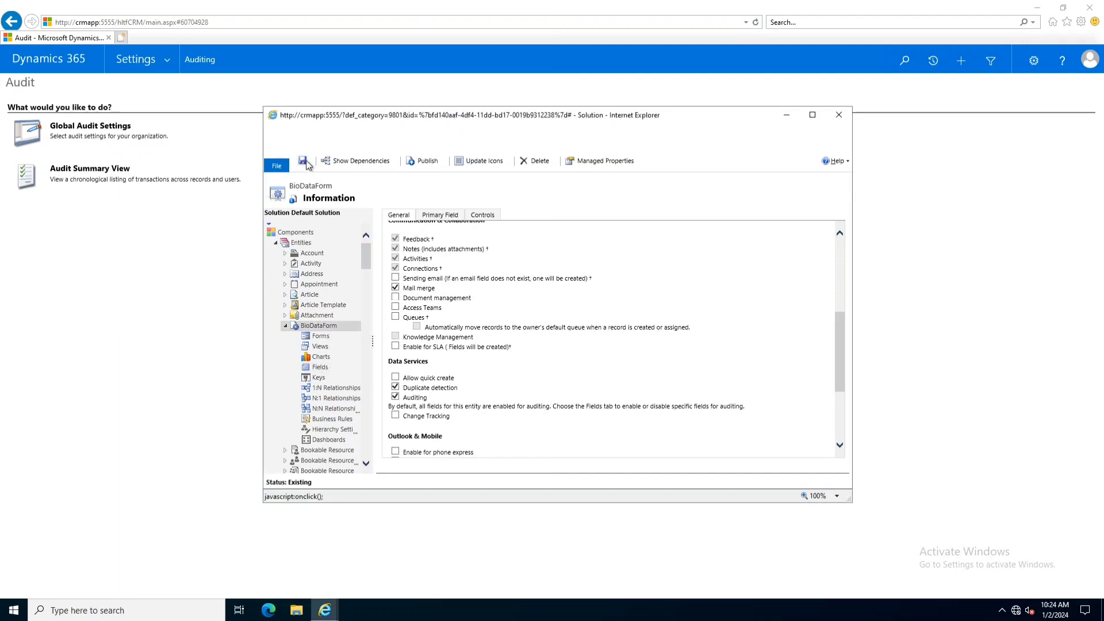
pyautogui.click(303, 161)
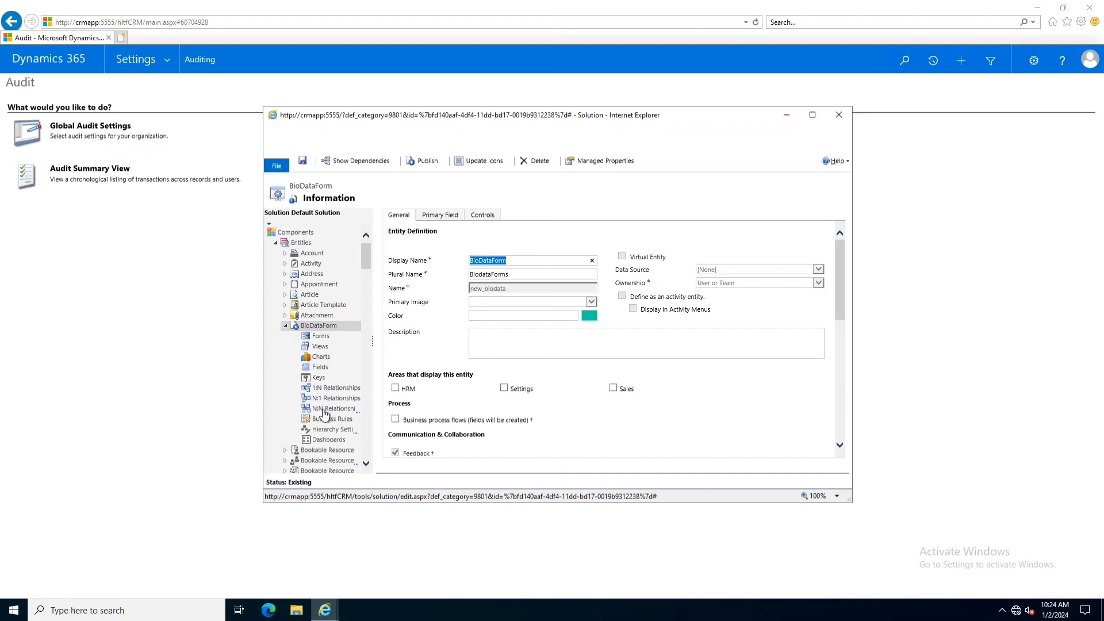
# Examine the auditing setting of BioDataForm's Employee Name field, keep it on Enable and close the field.
pyautogui.click(319, 366)
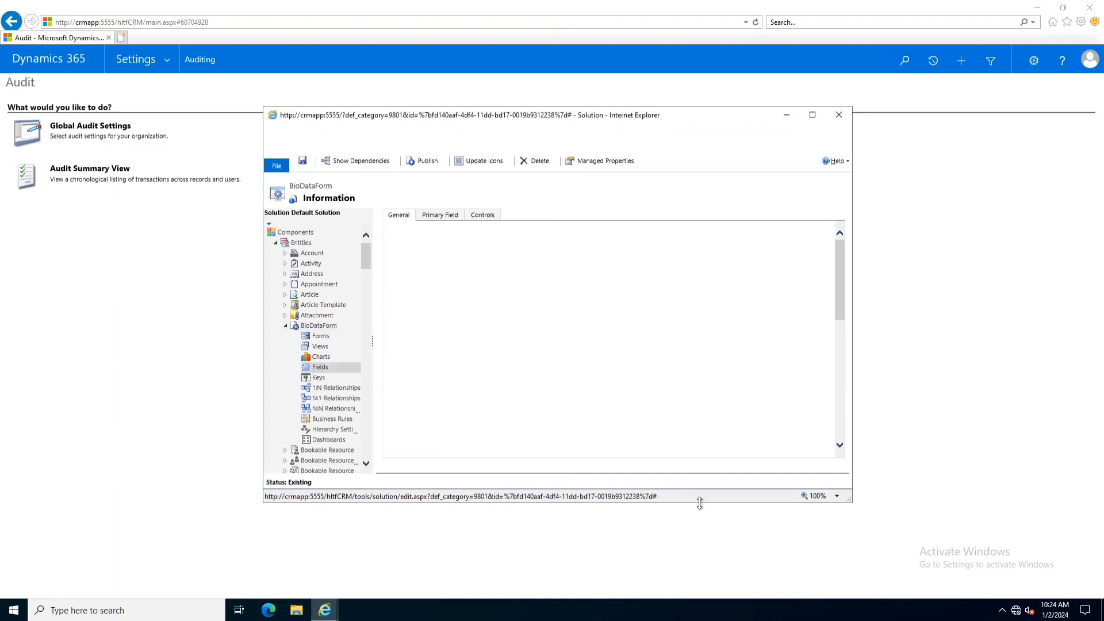
pyautogui.doubleClick(568, 380)
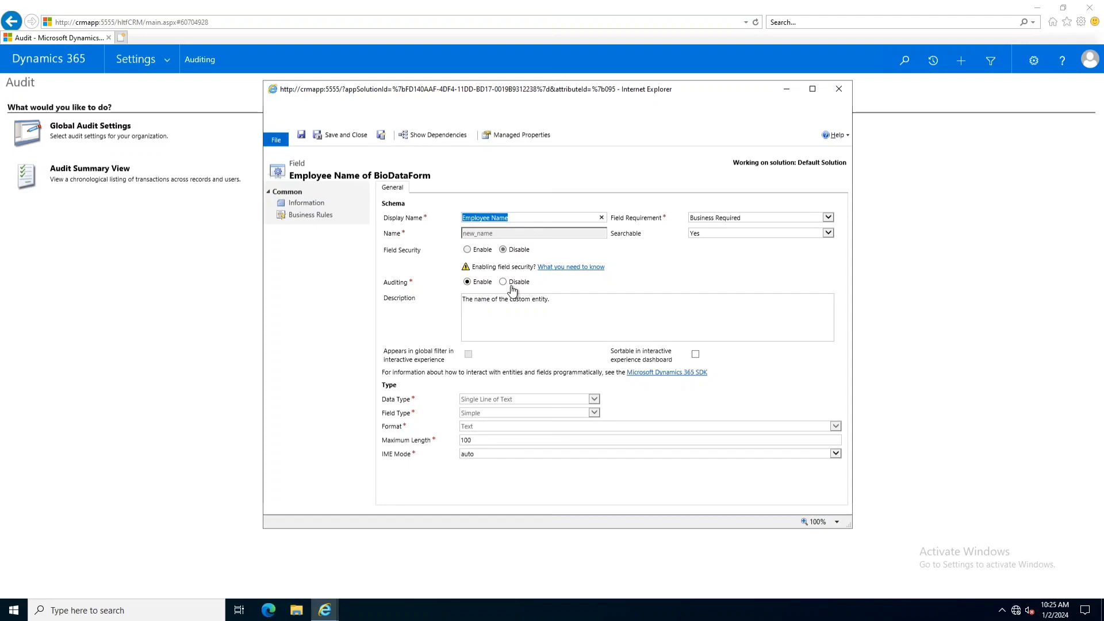
pyautogui.click(467, 282)
pyautogui.click(838, 88)
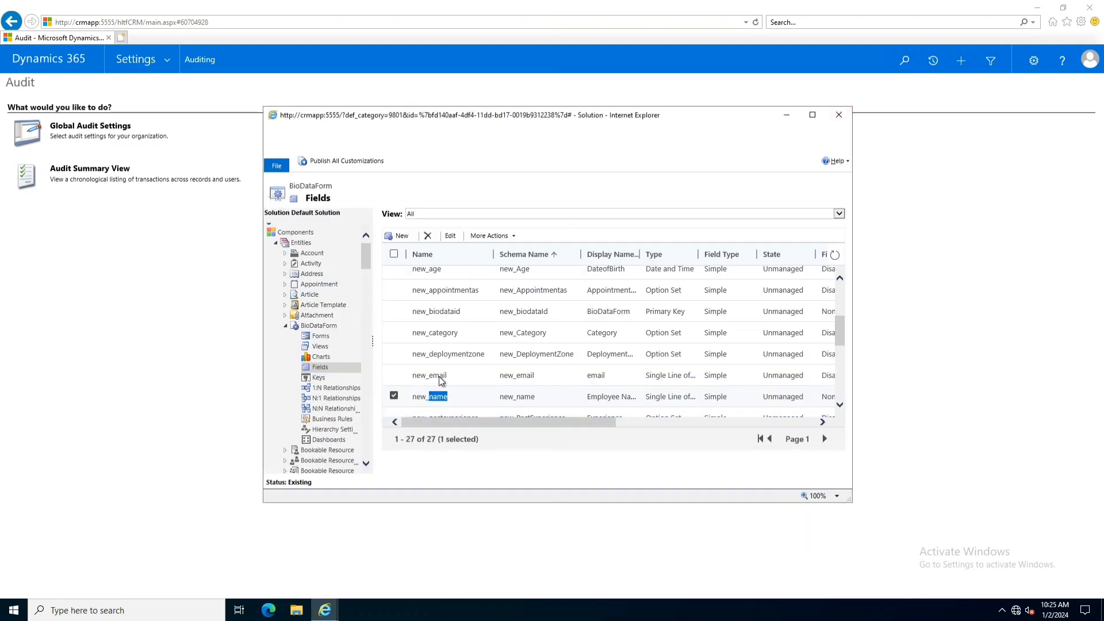
# Filter the BioDataForm fields to Custom, then disable auditing on the email field, save it and close it.
pyautogui.scroll(-1, 443, 361)
pyautogui.click(454, 214)
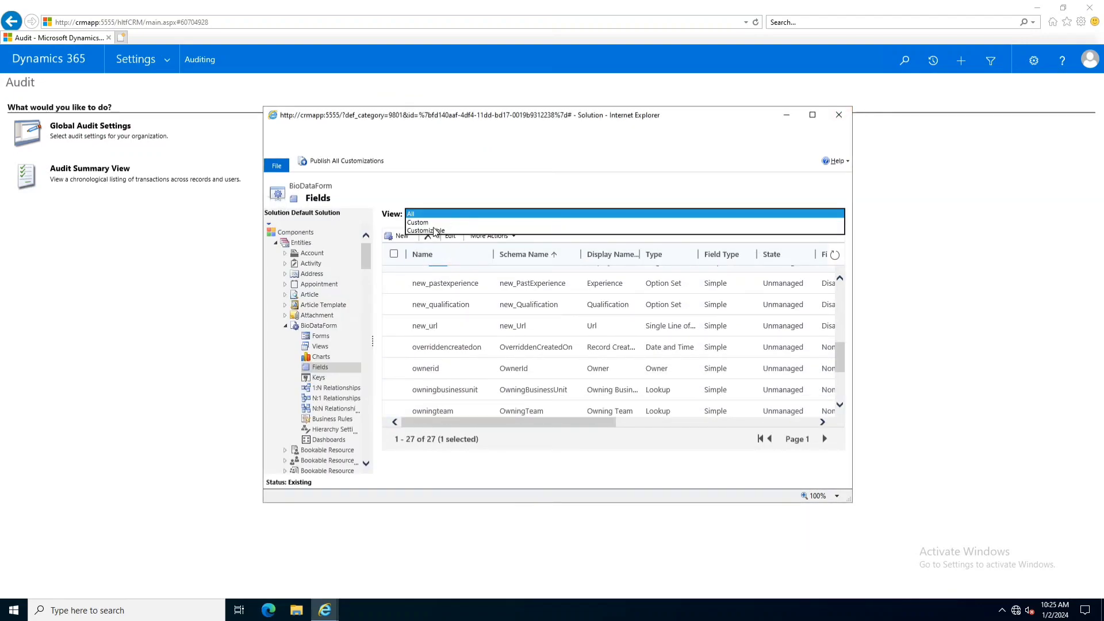
pyautogui.click(437, 228)
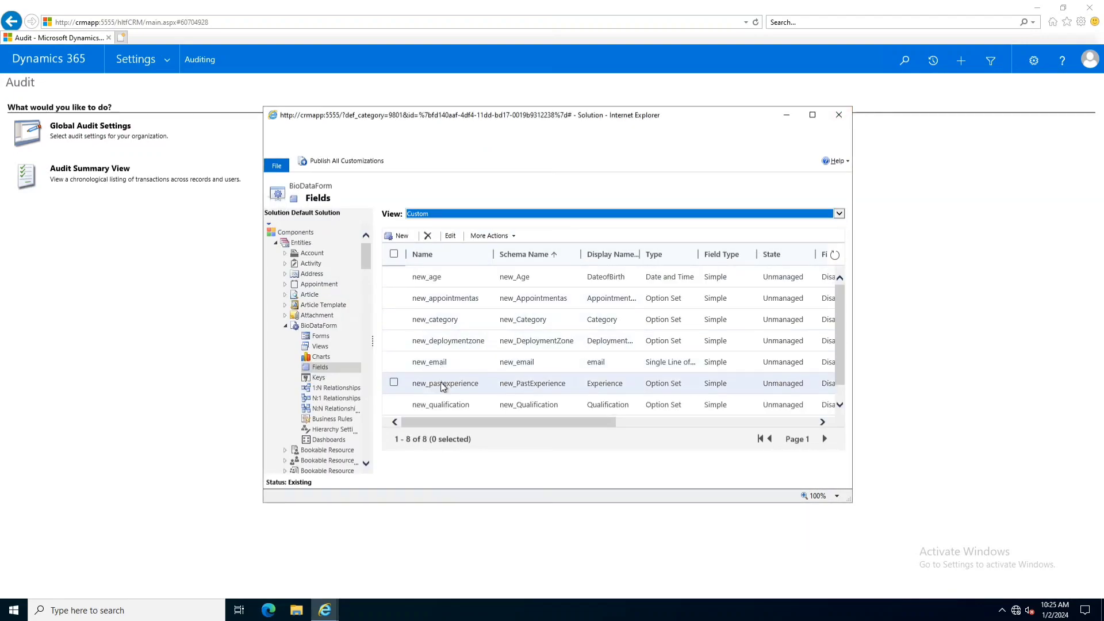
pyautogui.doubleClick(445, 362)
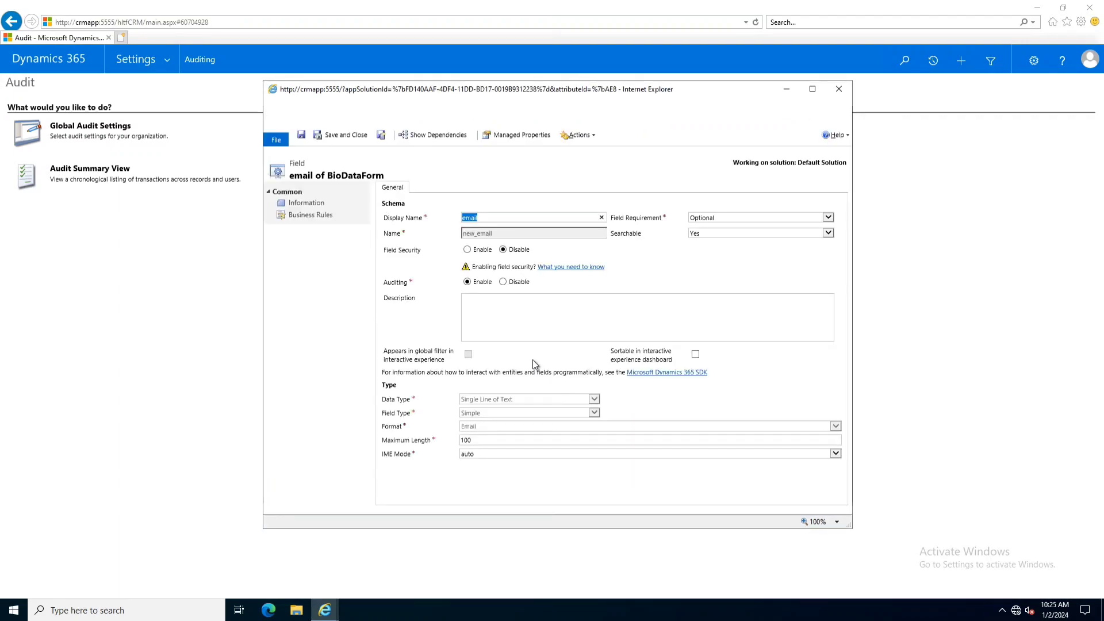
pyautogui.click(301, 135)
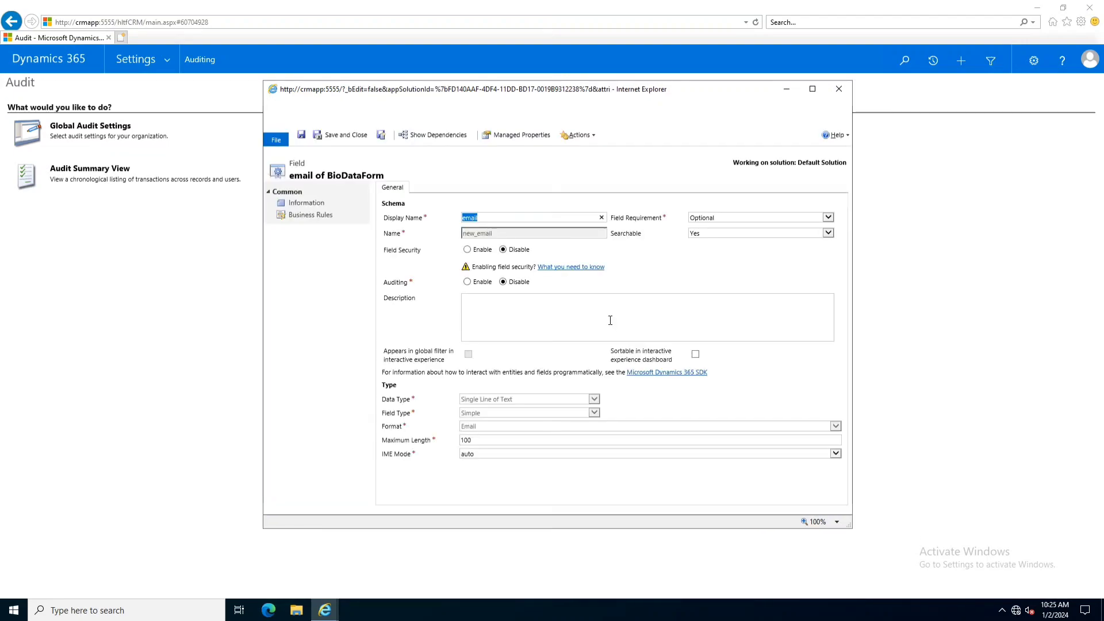
pyautogui.click(837, 88)
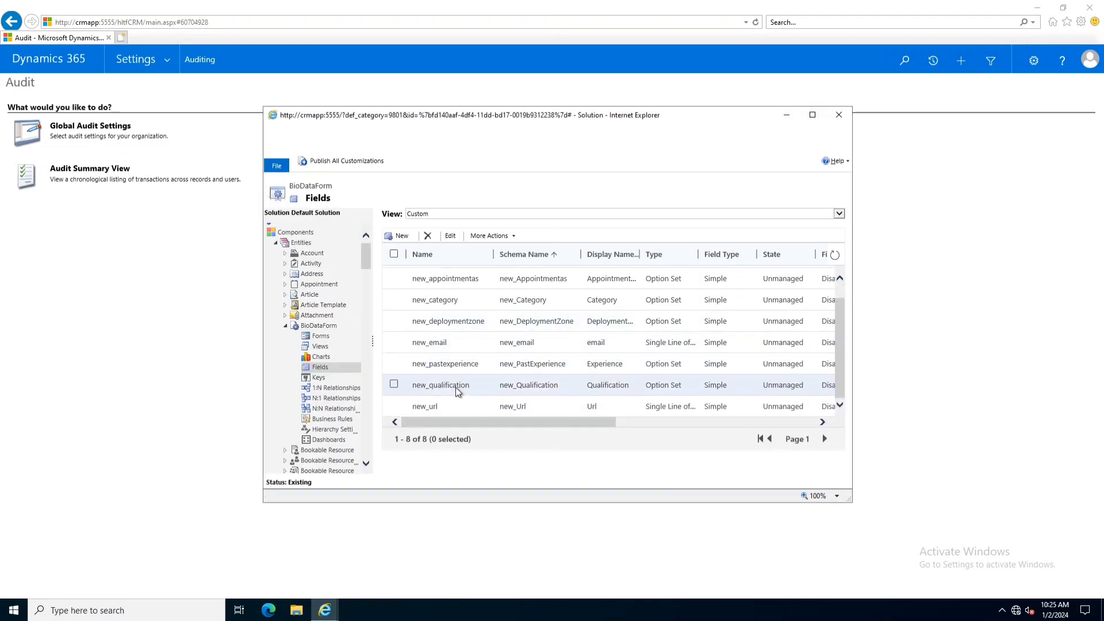
# Disable auditing on BioDataForm's Url field, save it and close the field.
pyautogui.doubleClick(433, 408)
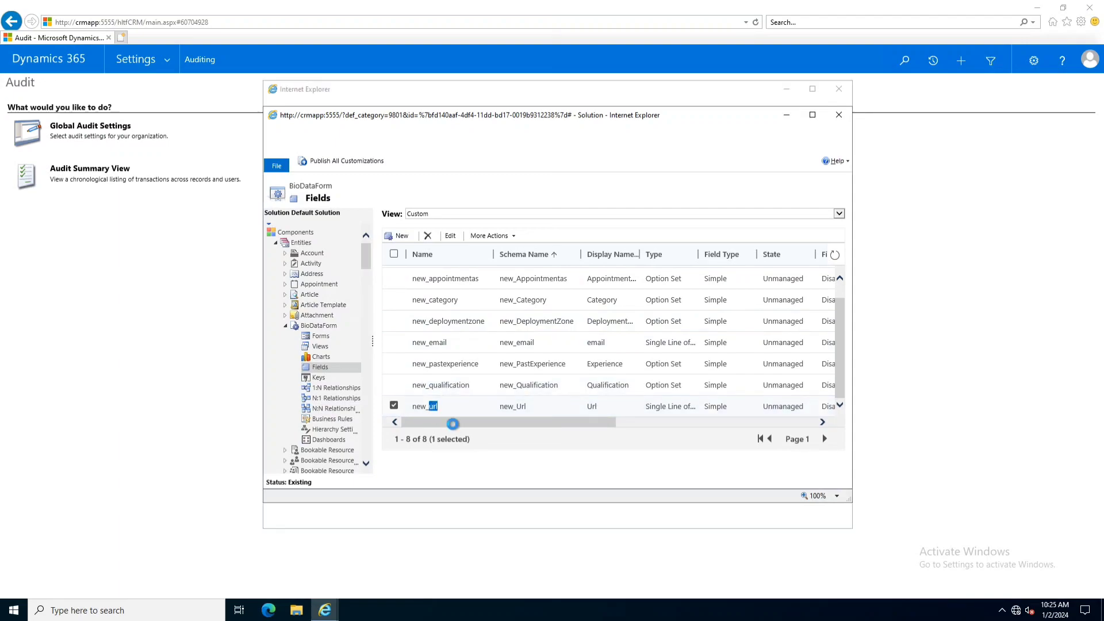
pyautogui.click(502, 282)
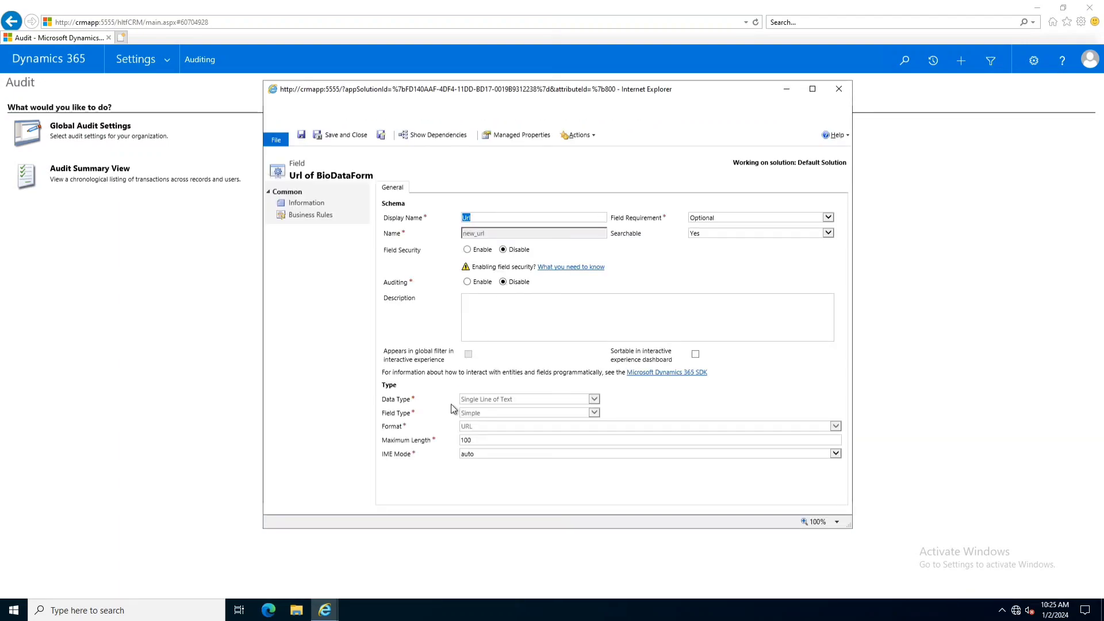
pyautogui.click(300, 134)
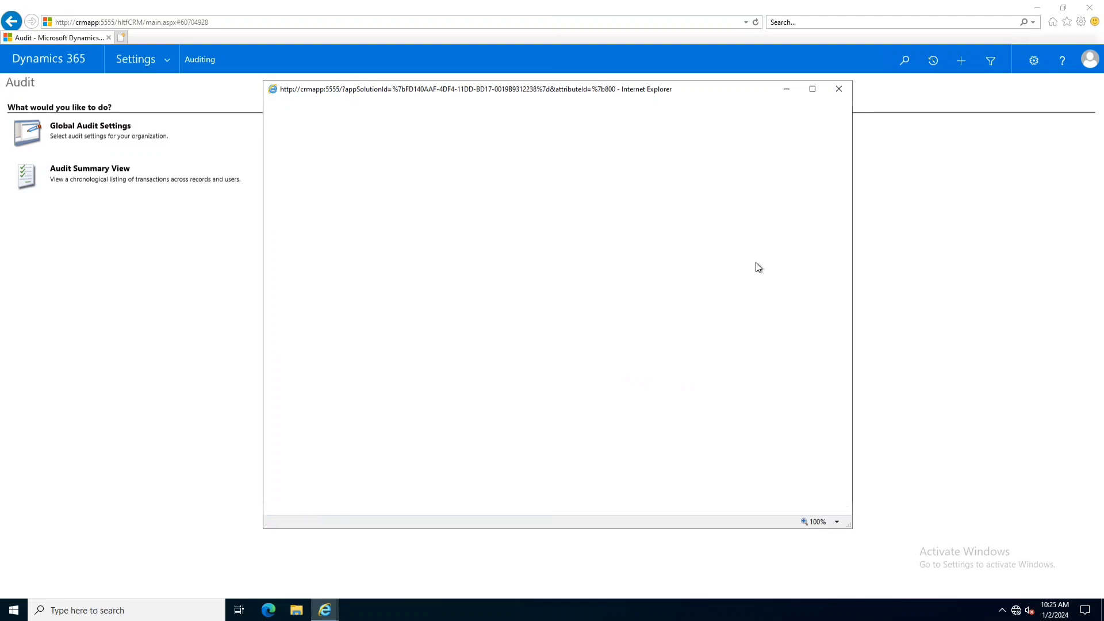
pyautogui.click(839, 89)
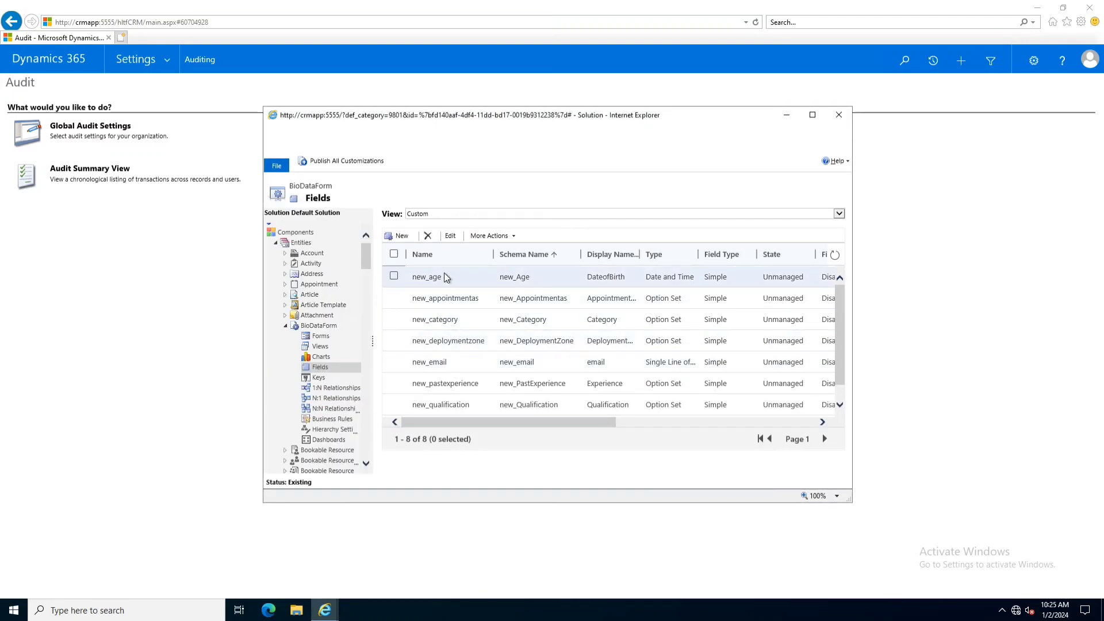
# Examine the auditing setting of BioDataForm's Appointment as field and close it.
pyautogui.scroll(-1, 461, 363)
pyautogui.scroll(1, 457, 383)
pyautogui.doubleClick(472, 300)
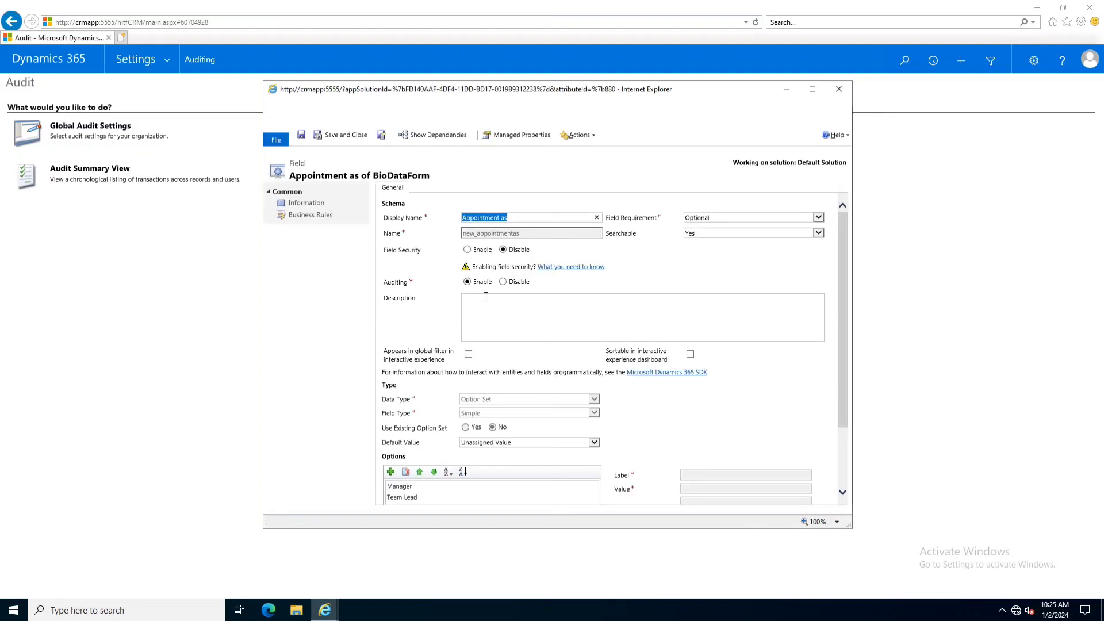
pyautogui.click(839, 89)
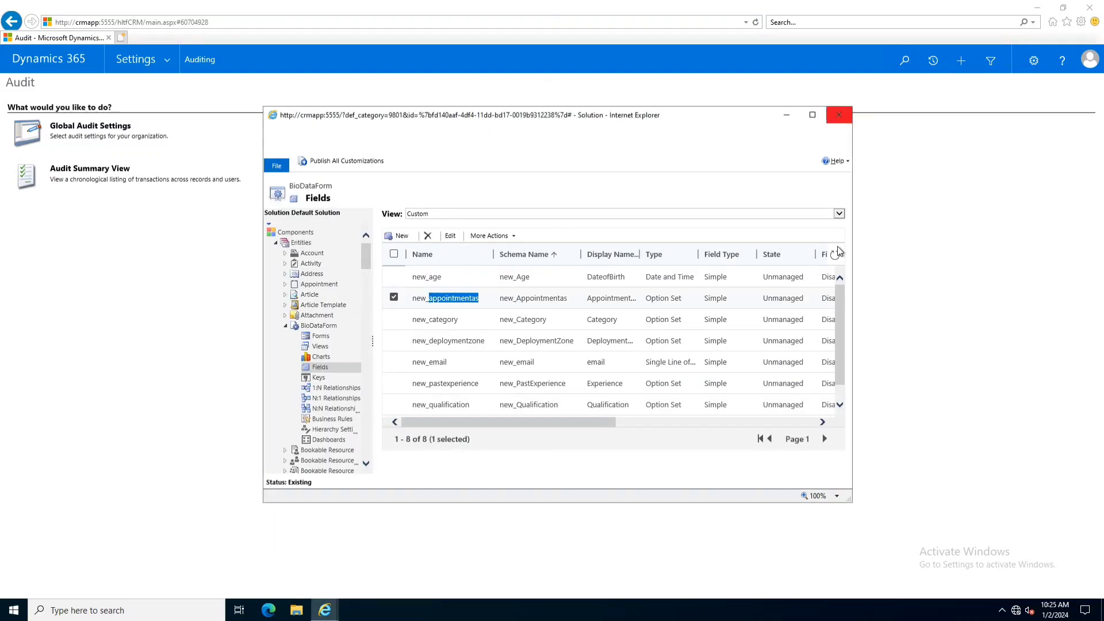
# Publish all customizations and close the solution window.
pyautogui.click(315, 163)
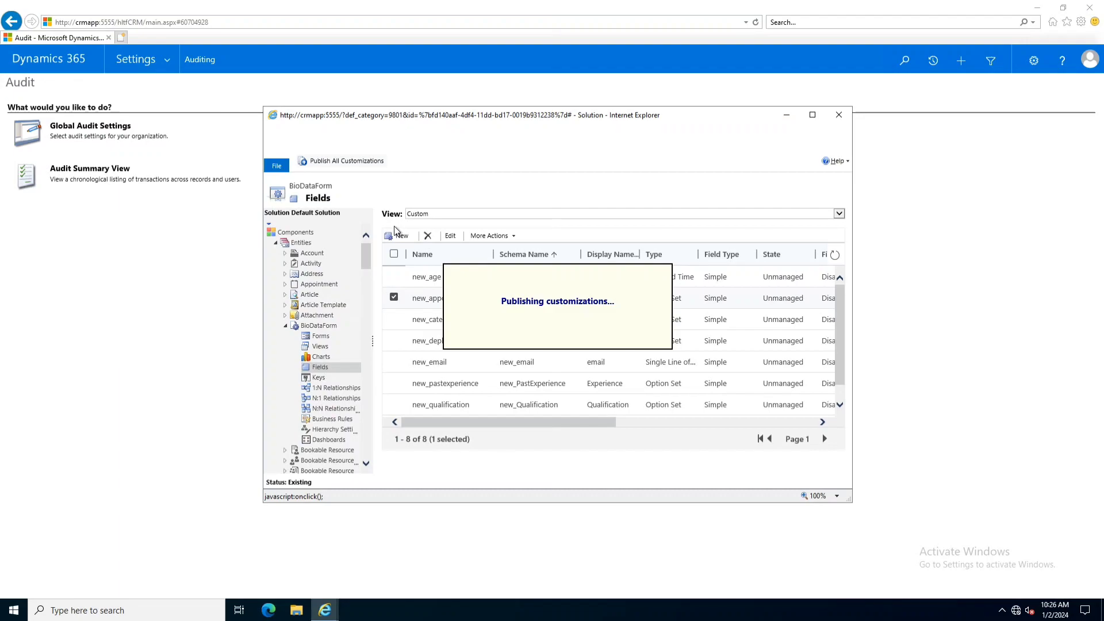
pyautogui.click(842, 116)
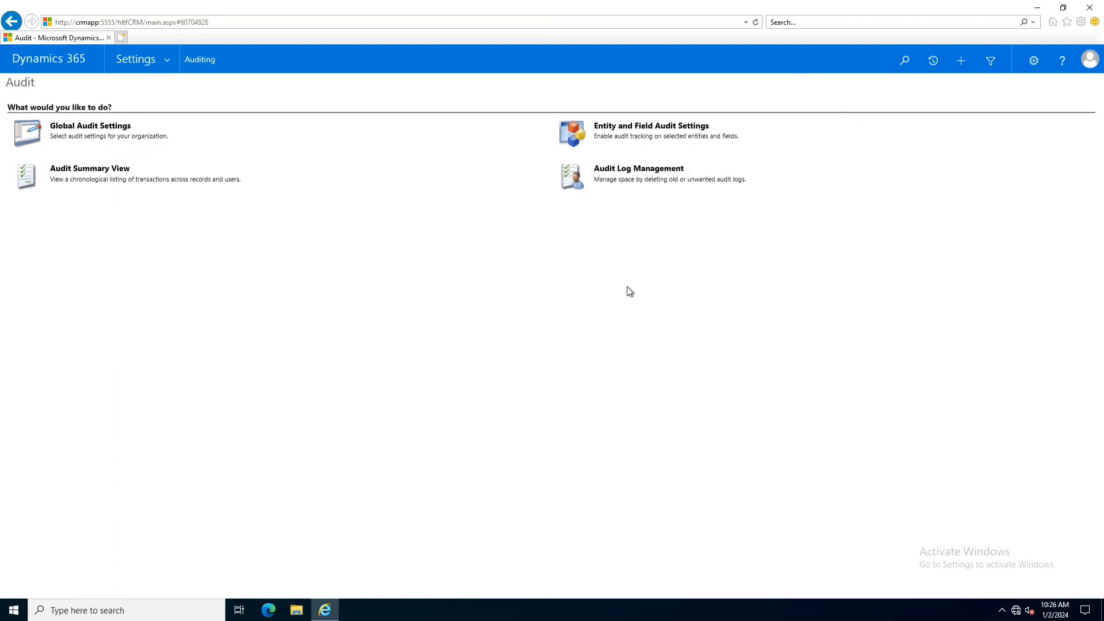
# Review the audit logs in Audit Log Management, and return to the Auditing page.
pyautogui.click(621, 175)
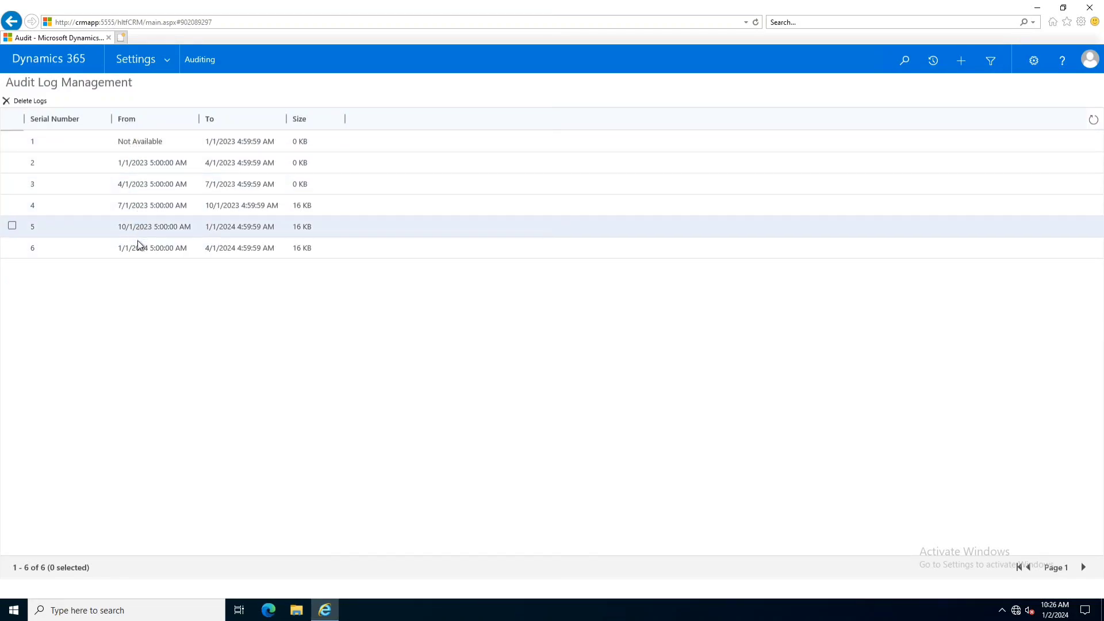
pyautogui.click(147, 61)
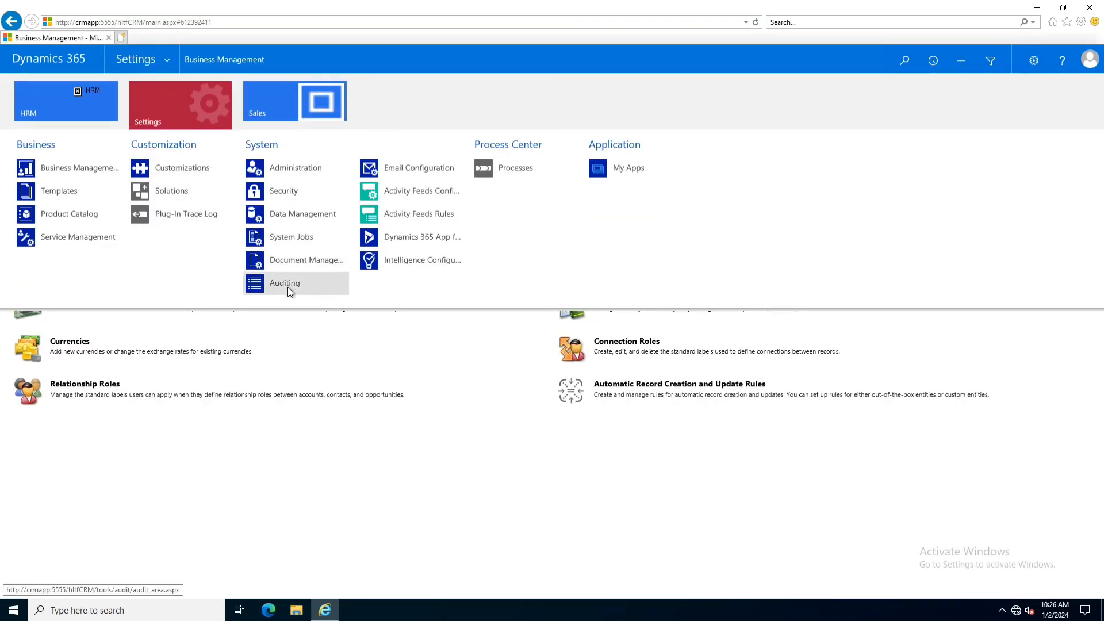
pyautogui.click(286, 284)
# Open the Audit Summary View and widen the Event column to fit the full event names.
pyautogui.click(81, 169)
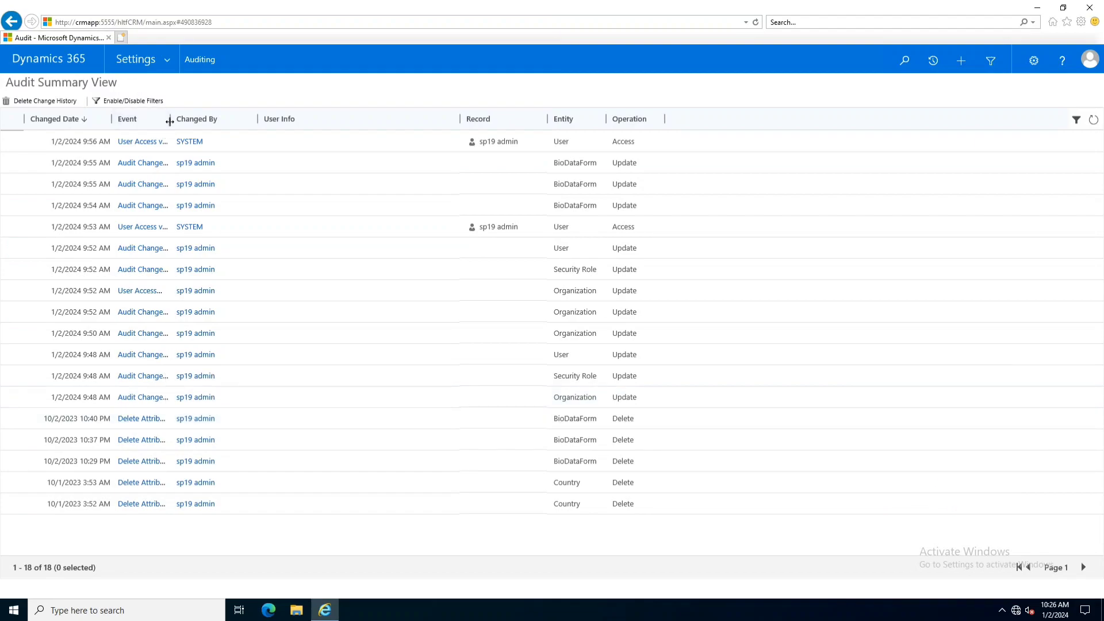
pyautogui.moveTo(170, 118); pyautogui.dragTo(264, 120)
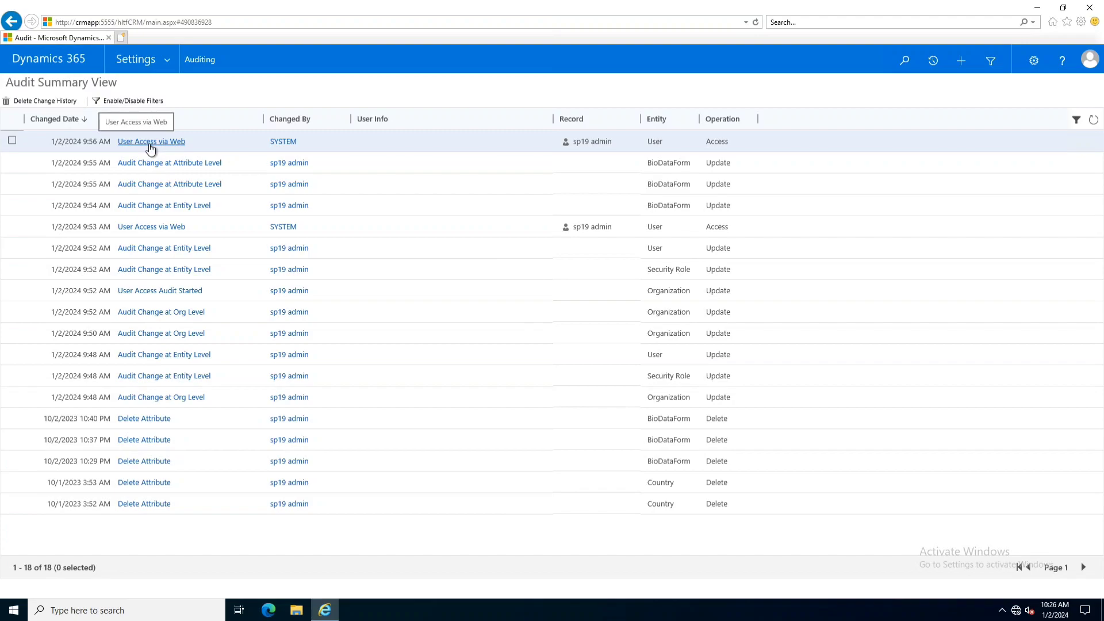
# Sort the audit entries by Changed Date ascending and back to newest first, and view and close the latest User Access via Web entry.
pyautogui.click(82, 120)
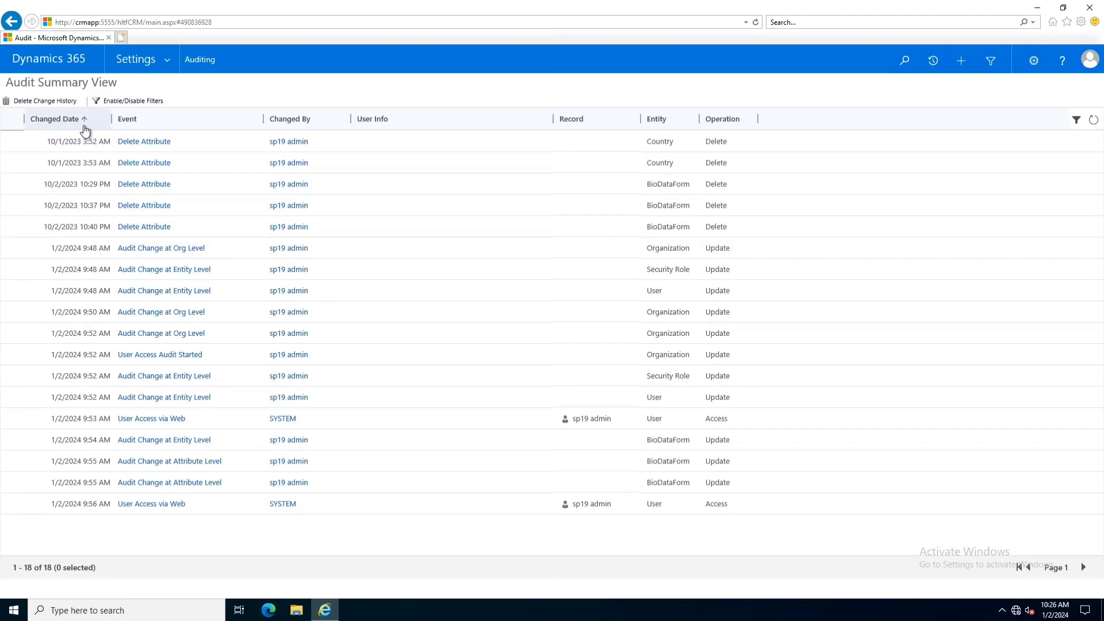
pyautogui.click(84, 125)
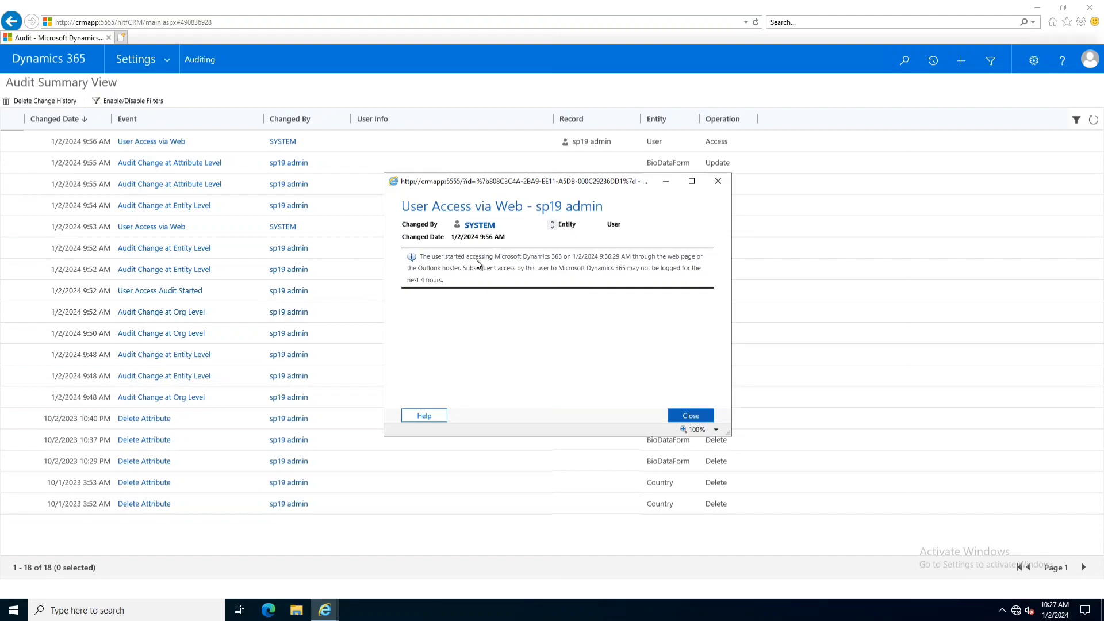
pyautogui.click(718, 180)
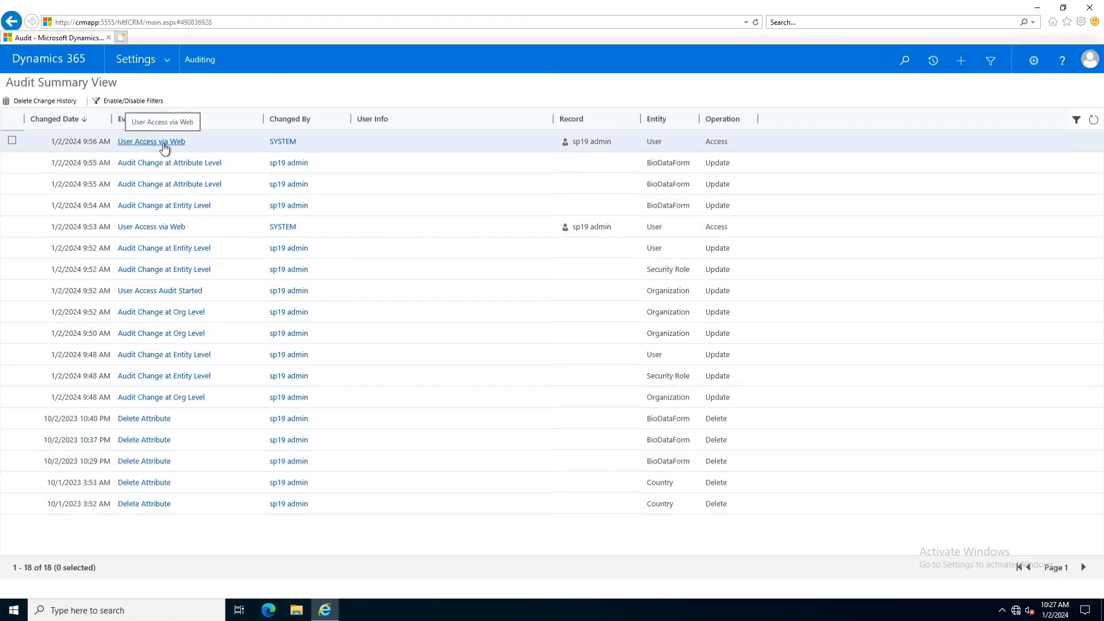
# Enable the column filters in the Audit Summary View, and return to the Auditing page.
pyautogui.click(142, 102)
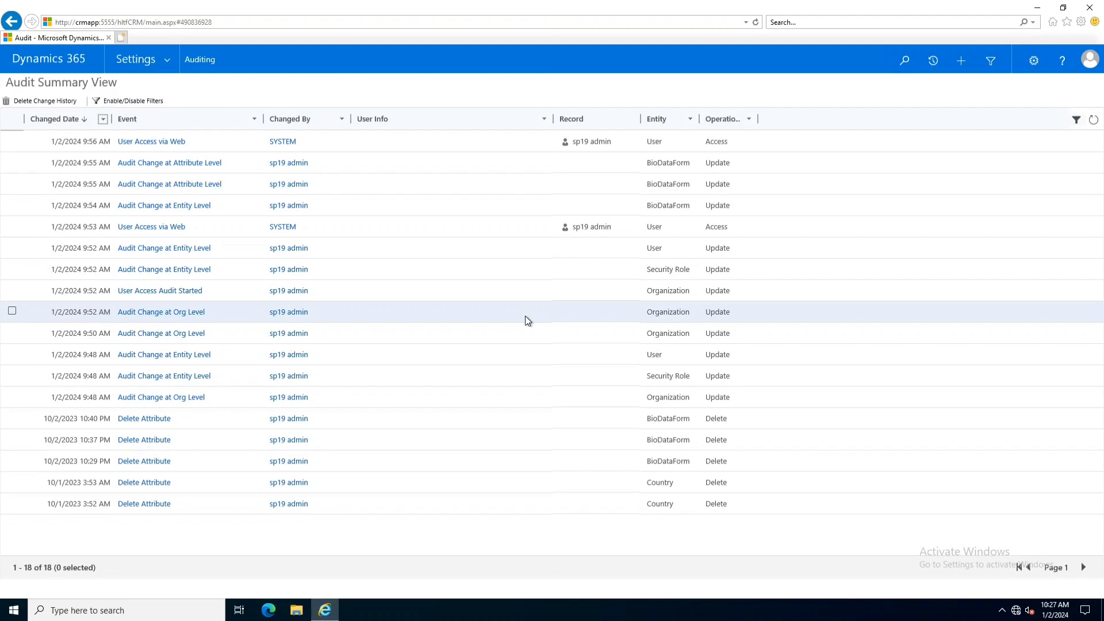
pyautogui.click(166, 58)
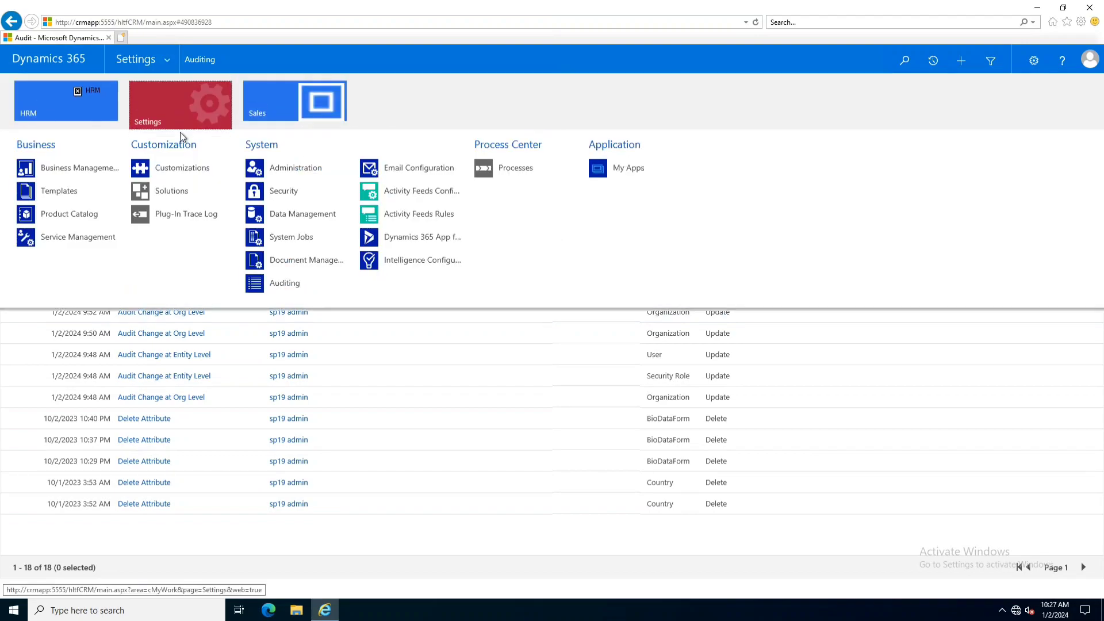
pyautogui.click(315, 285)
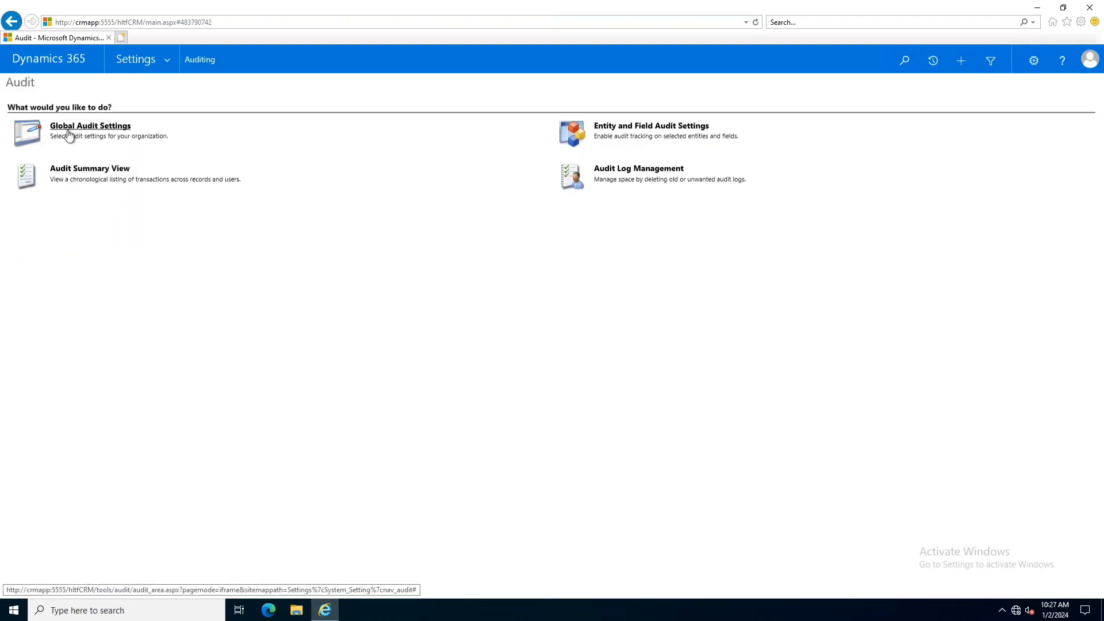